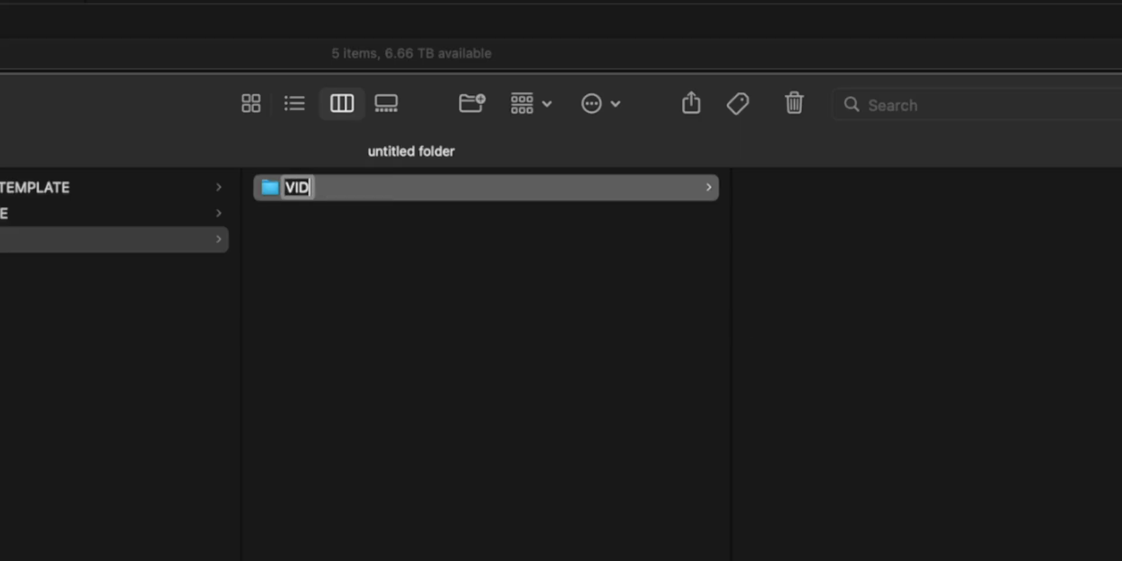
# Step: Finish naming the VIDEO subfolder, then add subfolders named AUDIO and EXPORTS
pyautogui.click(441, 328)
pyautogui.press('super+shift+n')
pyautogui.write('UDI')
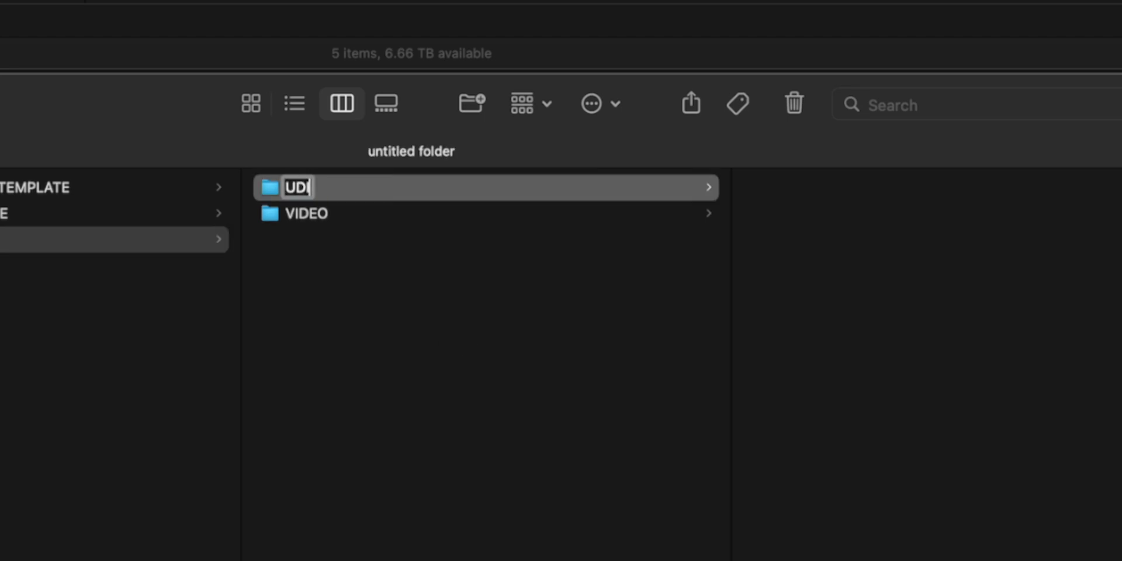
pyautogui.rightClick(349, 352)
pyautogui.click(371, 362)
pyautogui.write('EXPORTS')
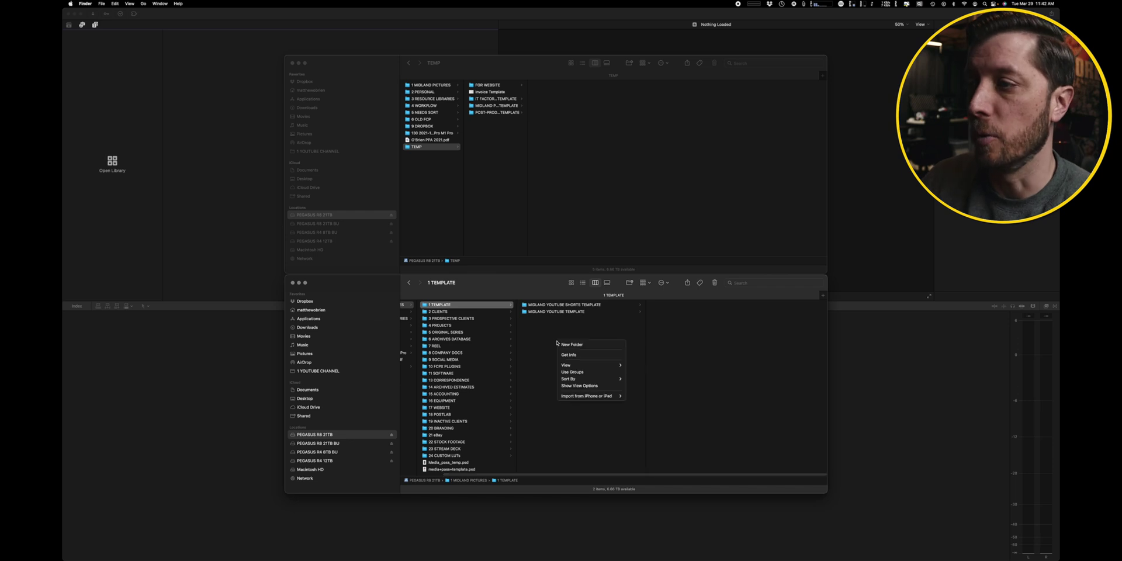
# Step: Create a folder named YOUTUBE VID beside the templates and add a first subfolder inside it
pyautogui.click(559, 344)
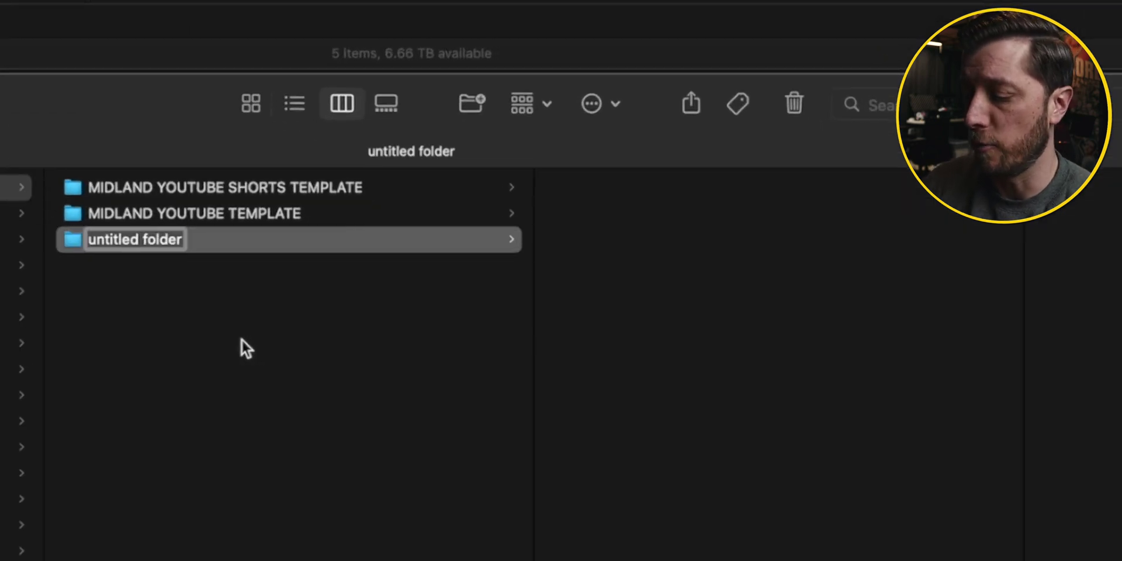
pyautogui.write('YOUTUBE VID')
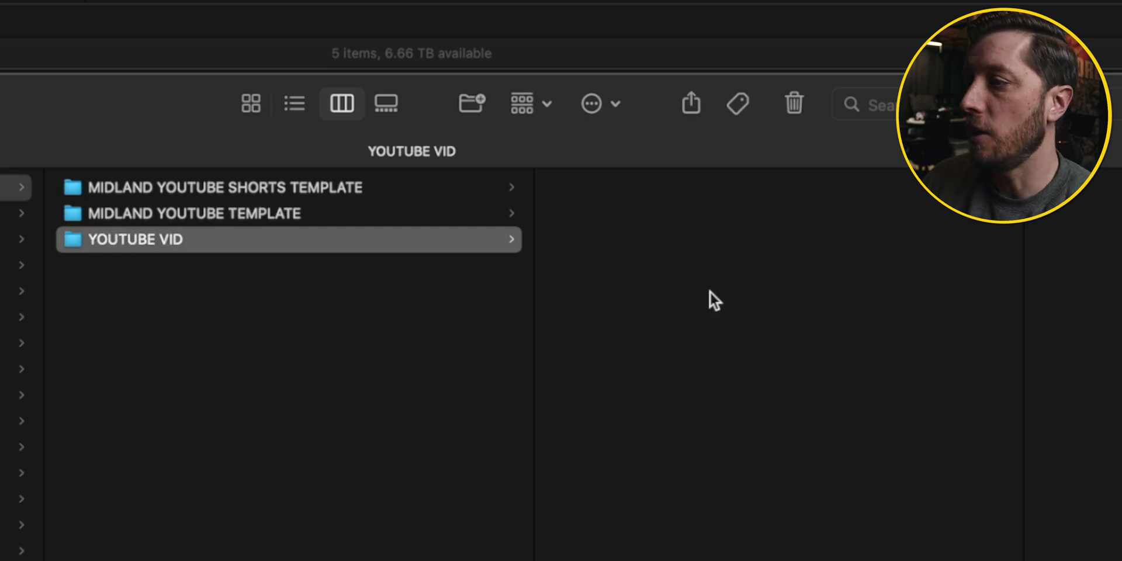
pyautogui.rightClick(709, 292)
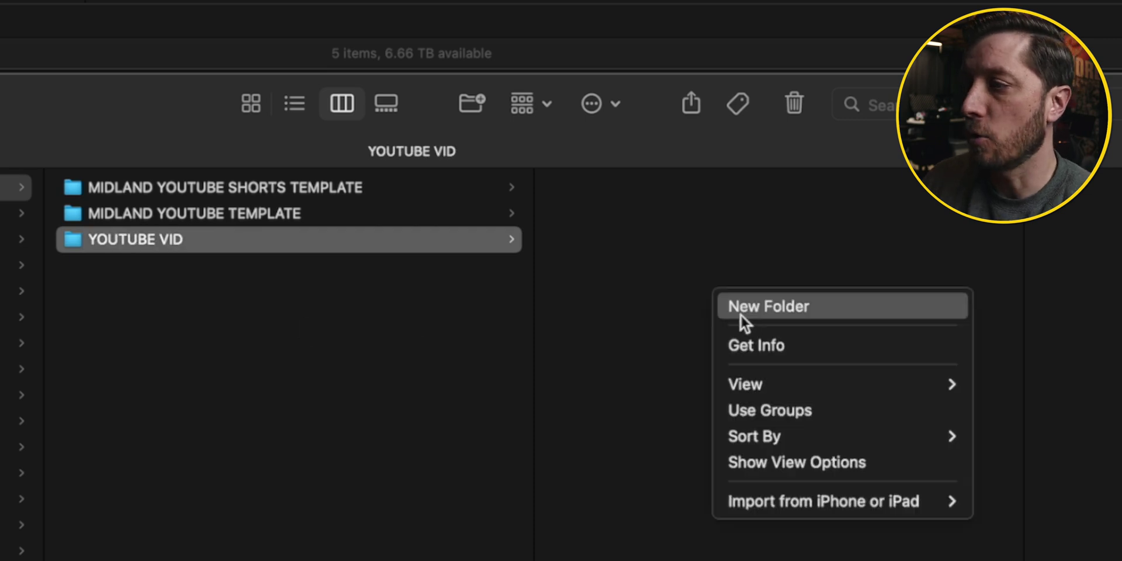
pyautogui.click(740, 314)
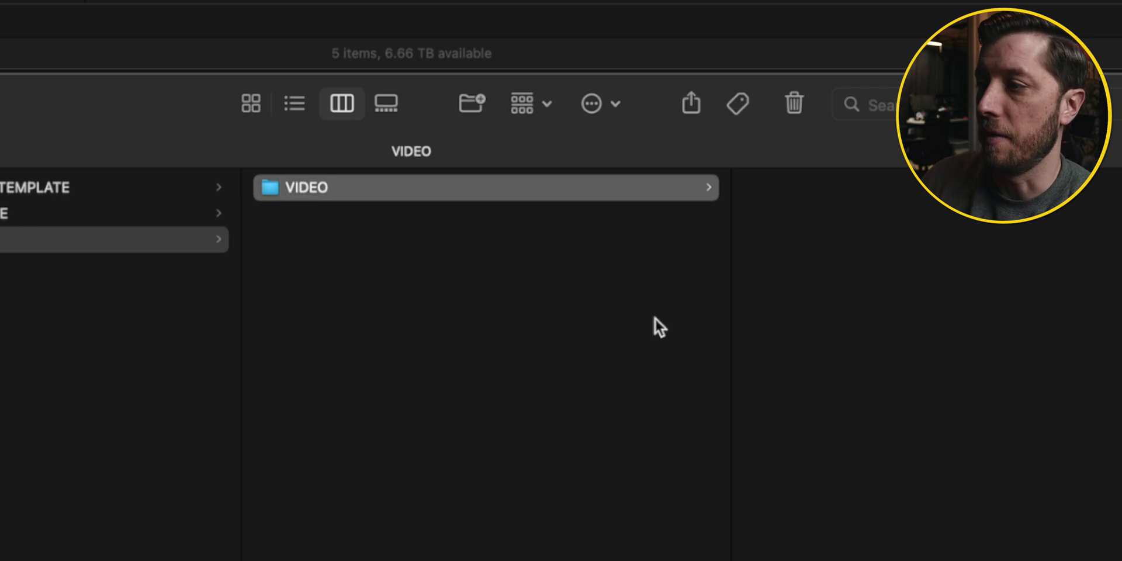
# Step: Add AUDIO and EXPORTS subfolders inside YOUTUBE VID
pyautogui.rightClick(441, 328)
pyautogui.click(466, 338)
pyautogui.write('UDIO')
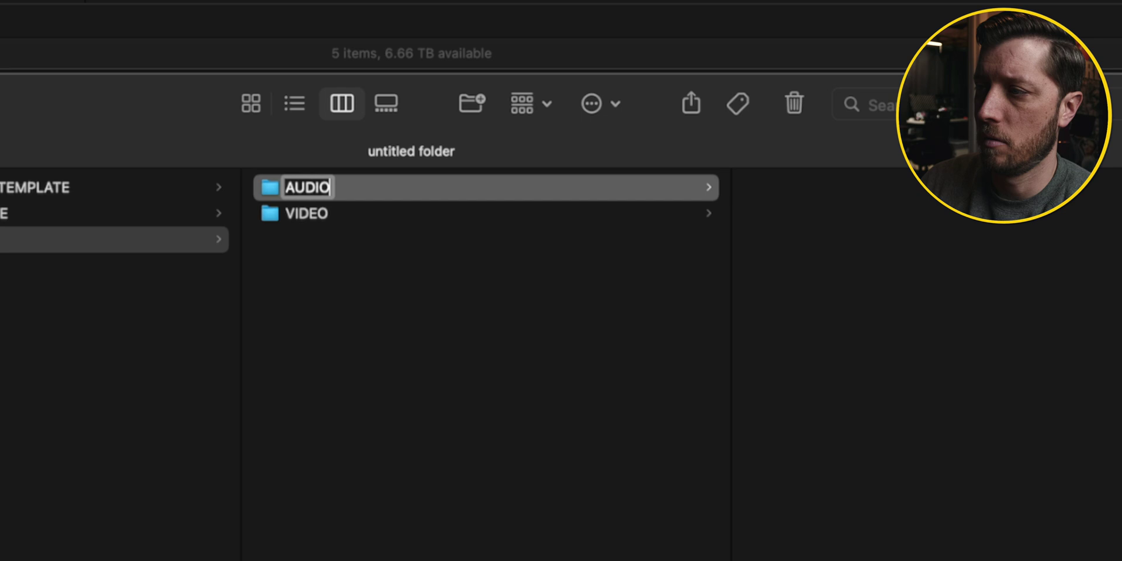
pyautogui.click(349, 352)
pyautogui.rightClick(369, 358)
pyautogui.click(371, 359)
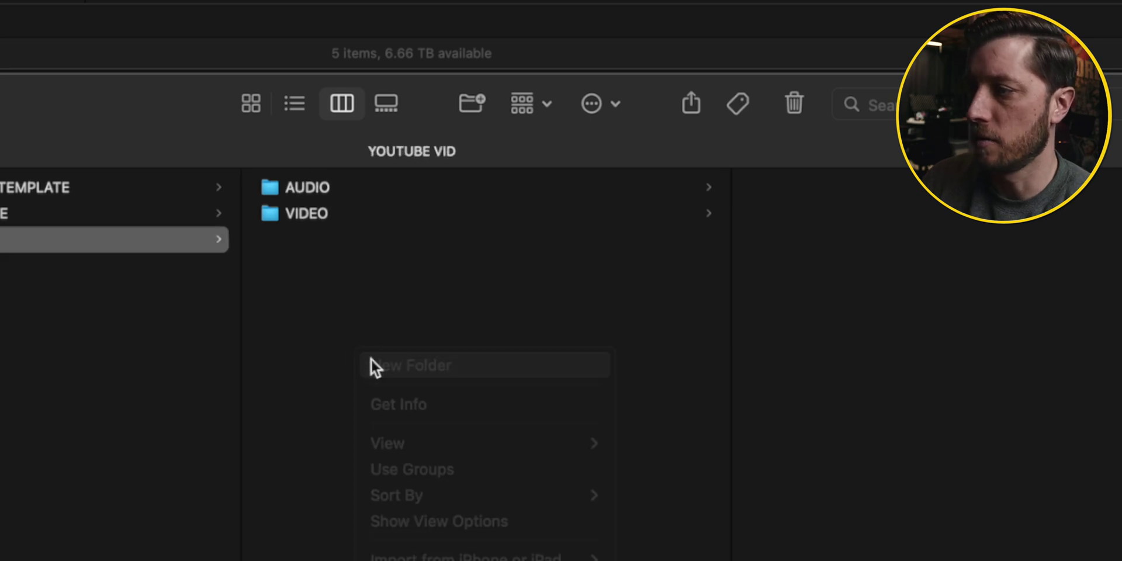
pyautogui.write('EXPORTS')
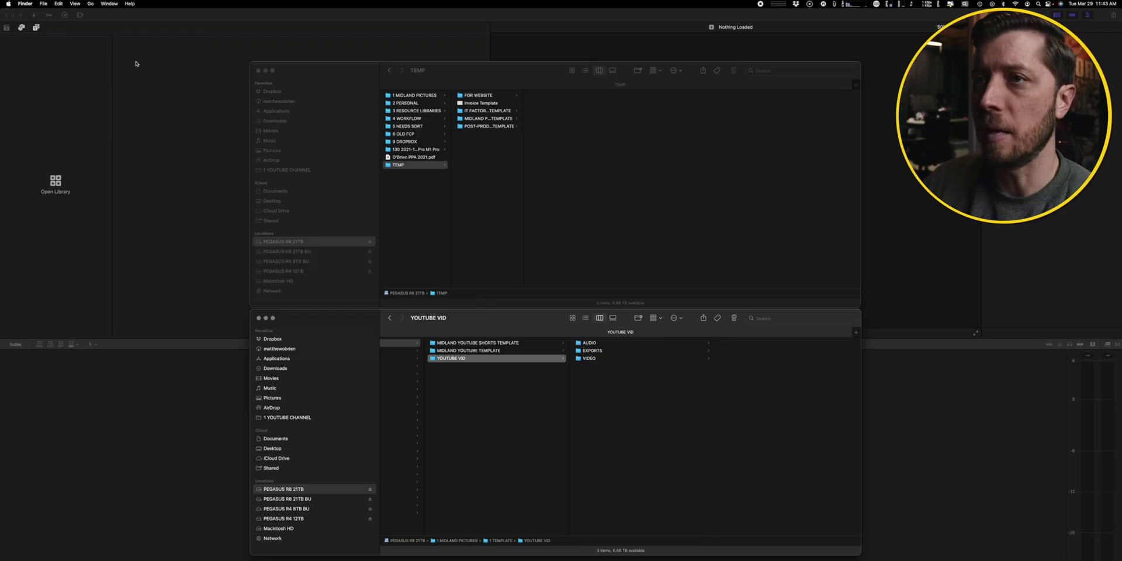
# Step: Create a new Final Cut Pro library named TEMP LIBRARY, keeping its event named 3-29-22
pyautogui.click(136, 63)
pyautogui.click(42, 3)
pyautogui.moveTo(44, 11)
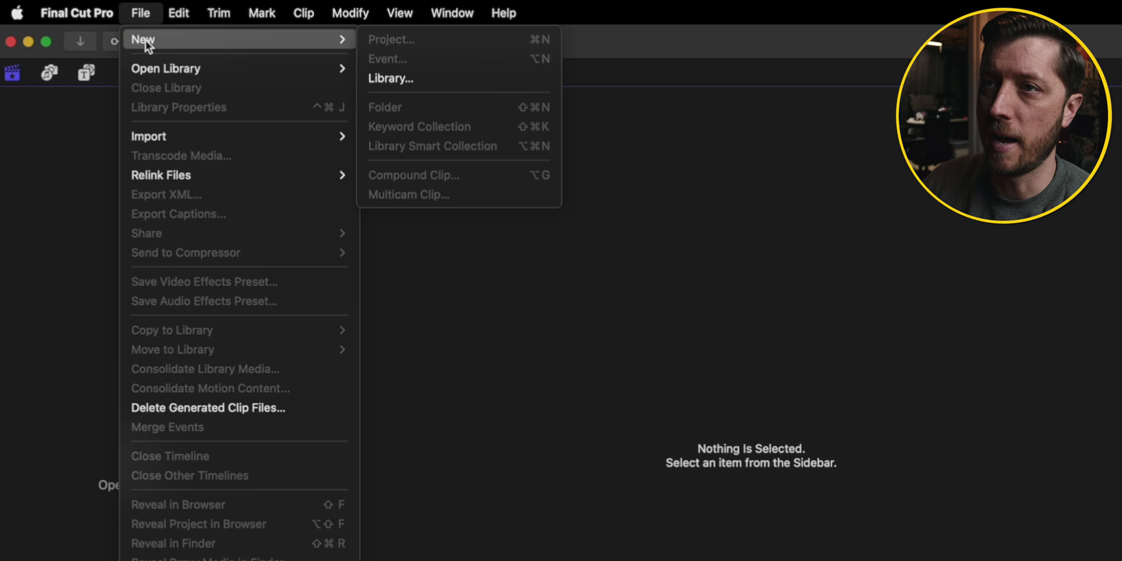
pyautogui.click(404, 79)
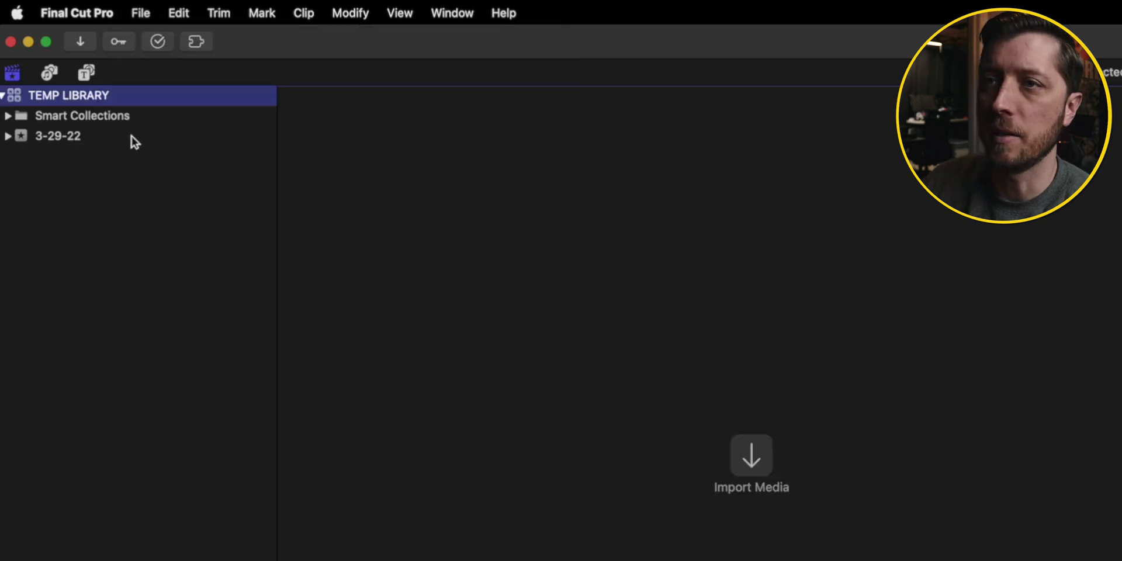
pyautogui.click(104, 136)
pyautogui.click(61, 137)
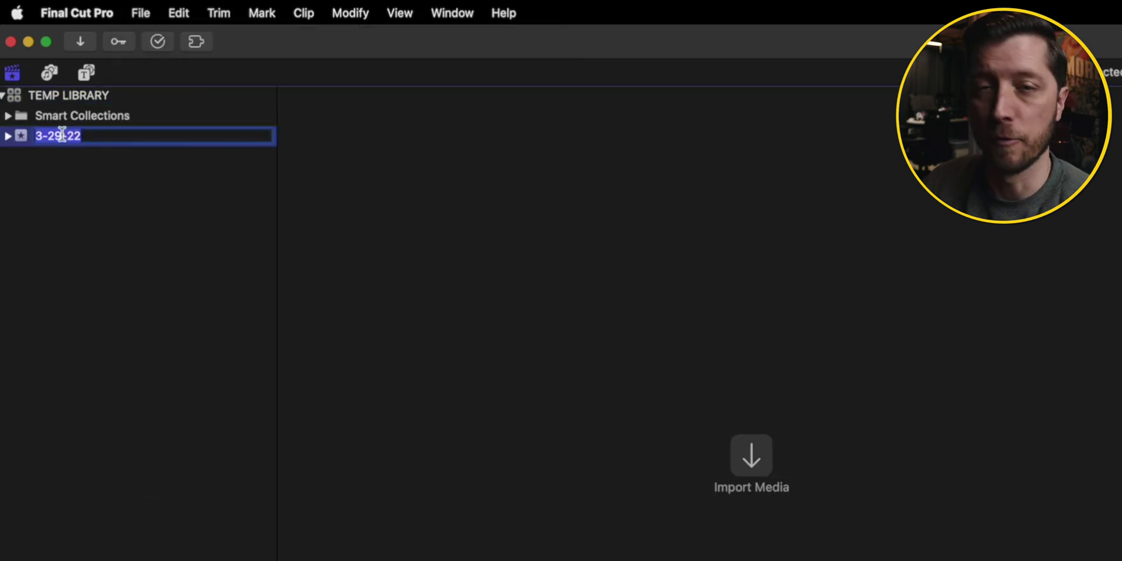
pyautogui.click(109, 164)
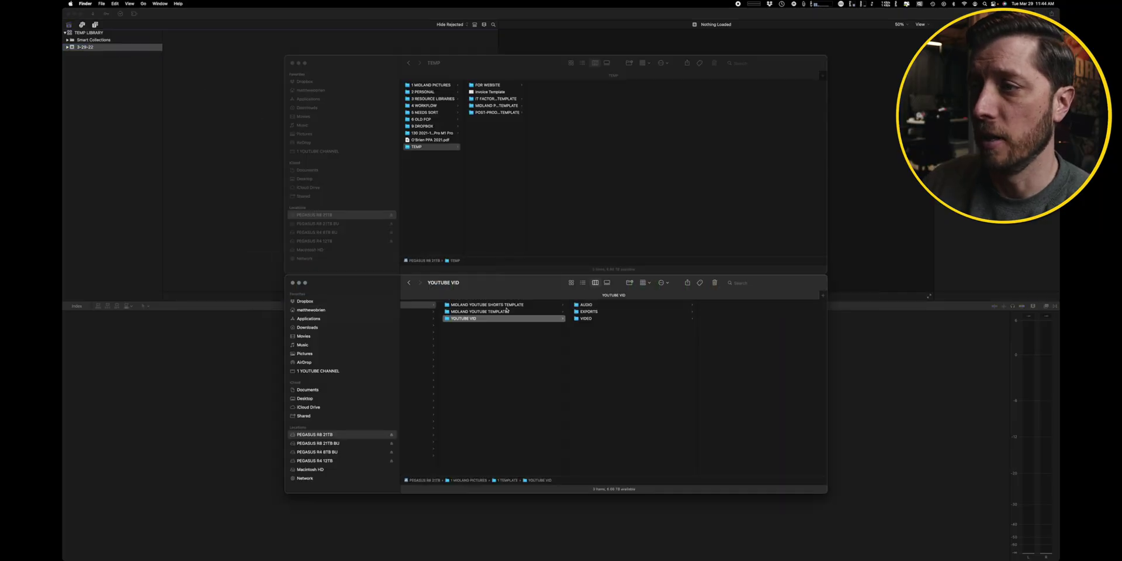
# Step: Browse MIDLAND YOUTUBE TEMPLATE's numbered folders, 1 DOCUMENTS through 4 THUMB, to review their contents
pyautogui.click(506, 306)
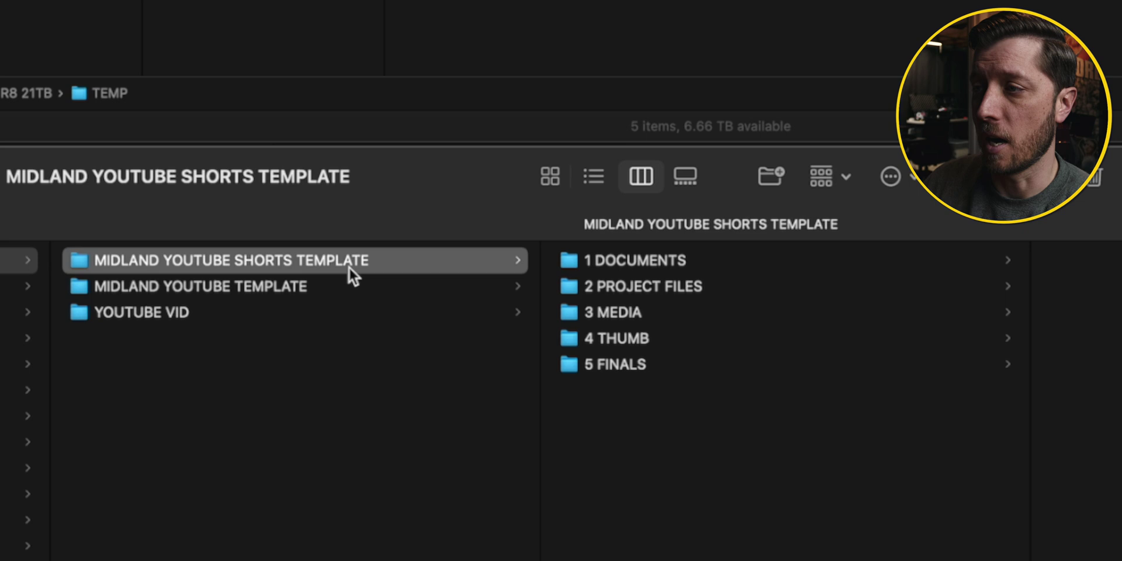
pyautogui.click(328, 281)
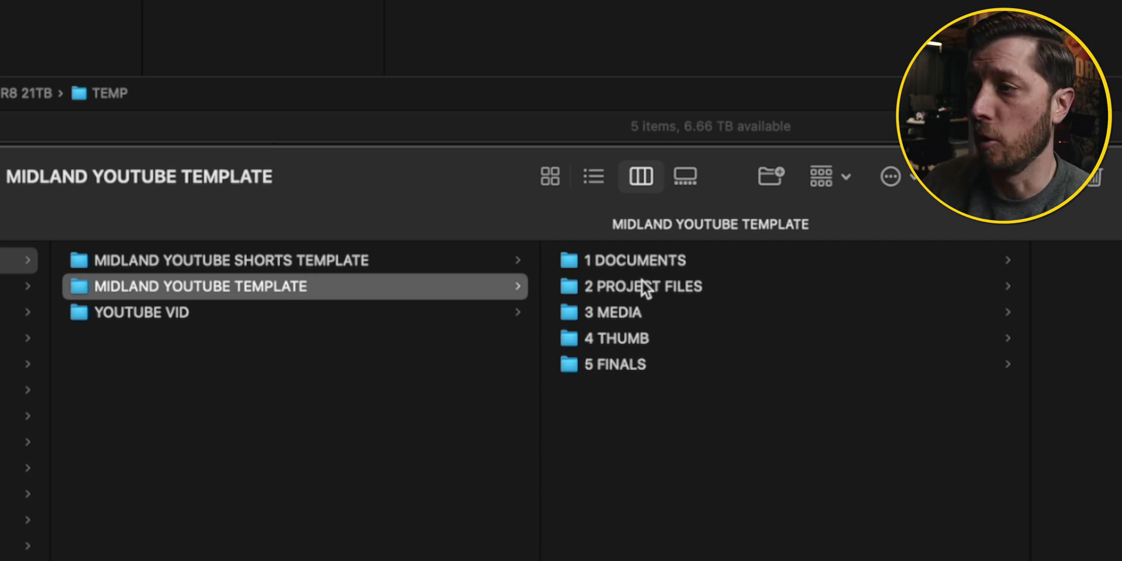
pyautogui.click(621, 261)
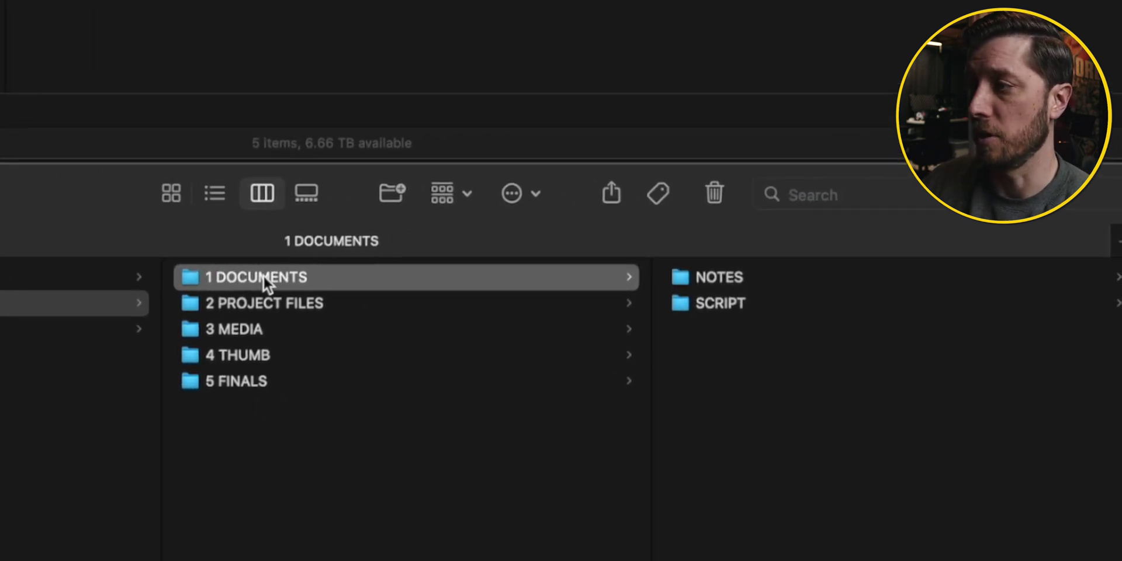
pyautogui.press('Down')
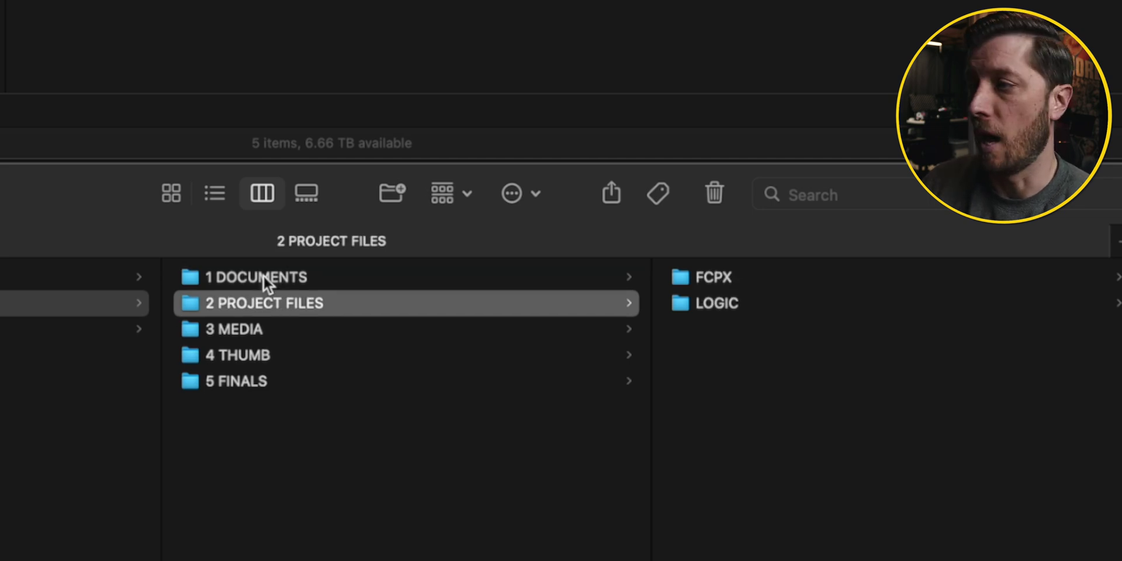
pyautogui.press('Down')
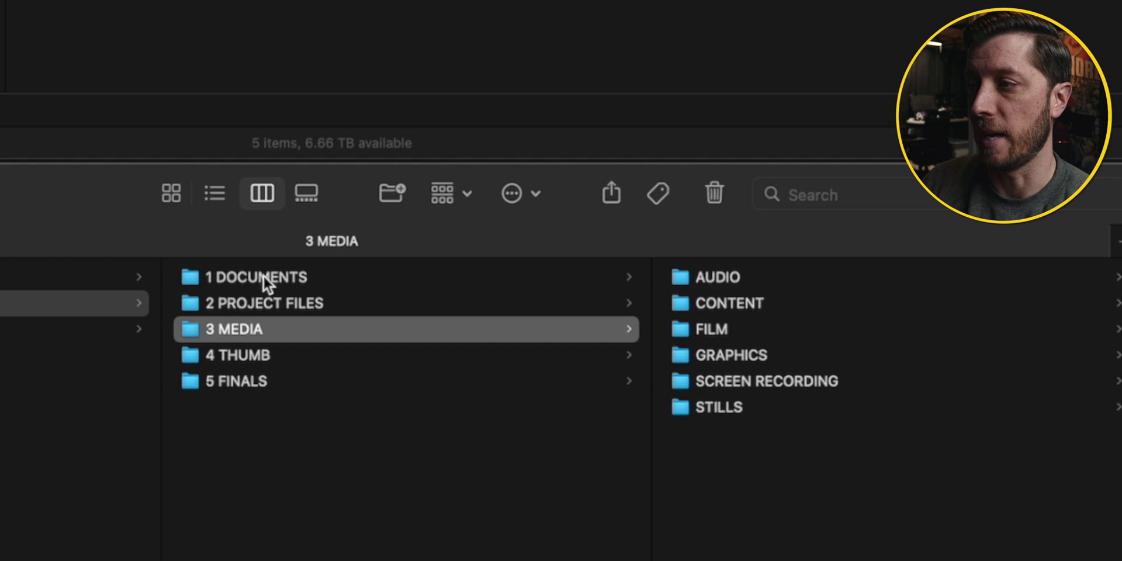
pyautogui.press('Down')
pyautogui.press('Down')
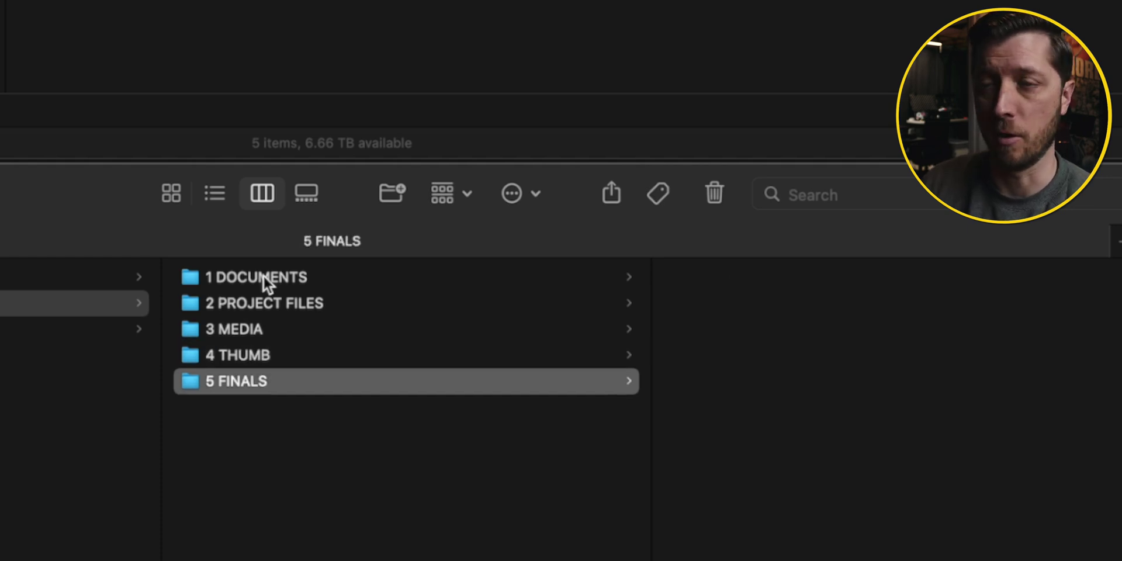
pyautogui.click(263, 274)
# Step: Move the AUDIO, EXPORTS and VIDEO folders in YOUTUBE VID to the trash
pyautogui.click(77, 306)
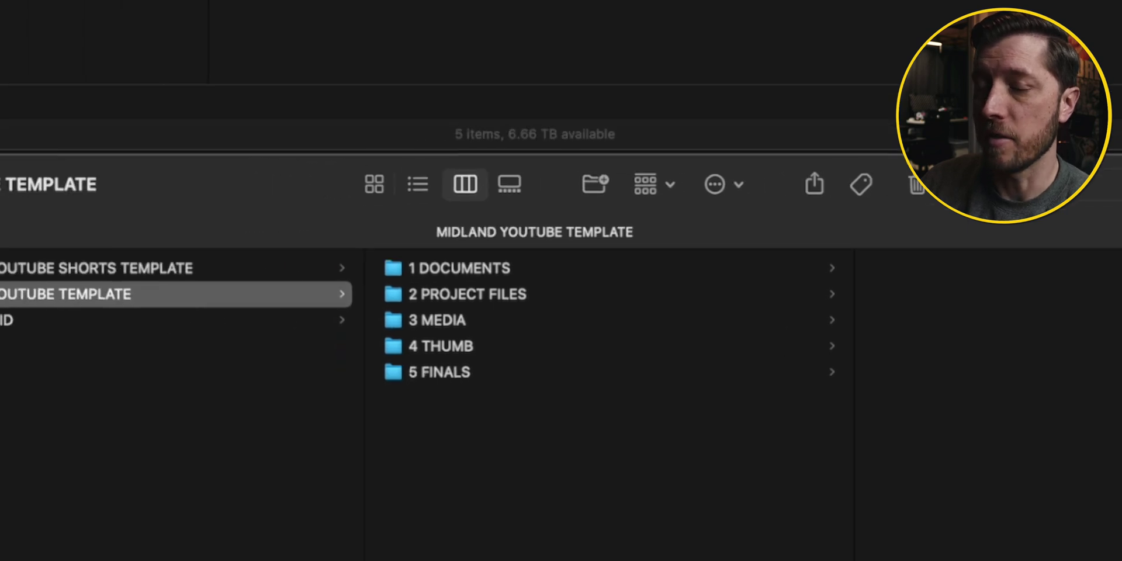
pyautogui.click(239, 310)
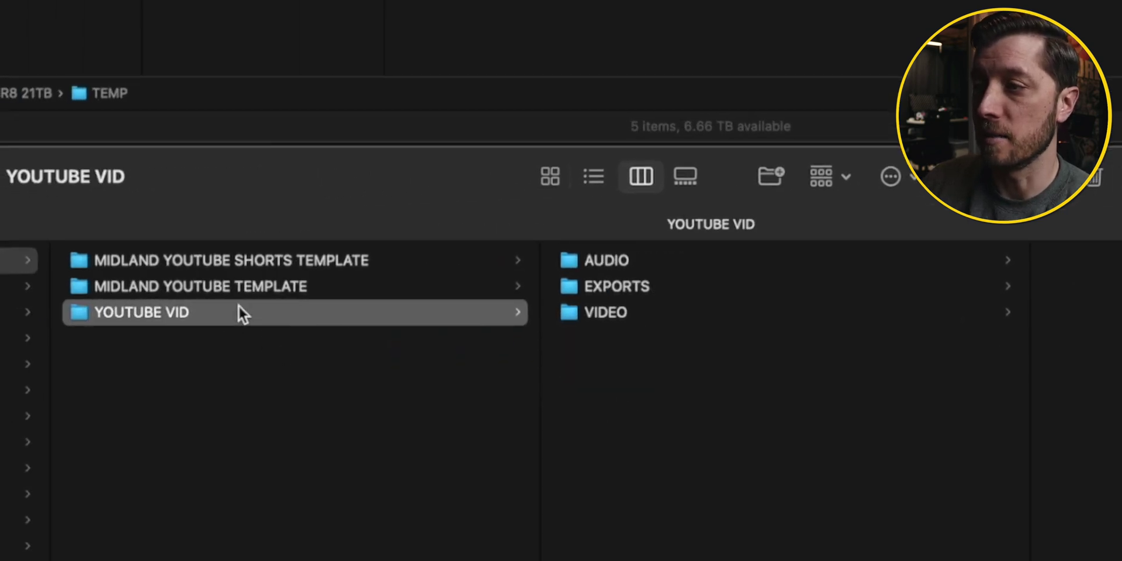
pyautogui.moveTo(577, 339); pyautogui.dragTo(585, 230)
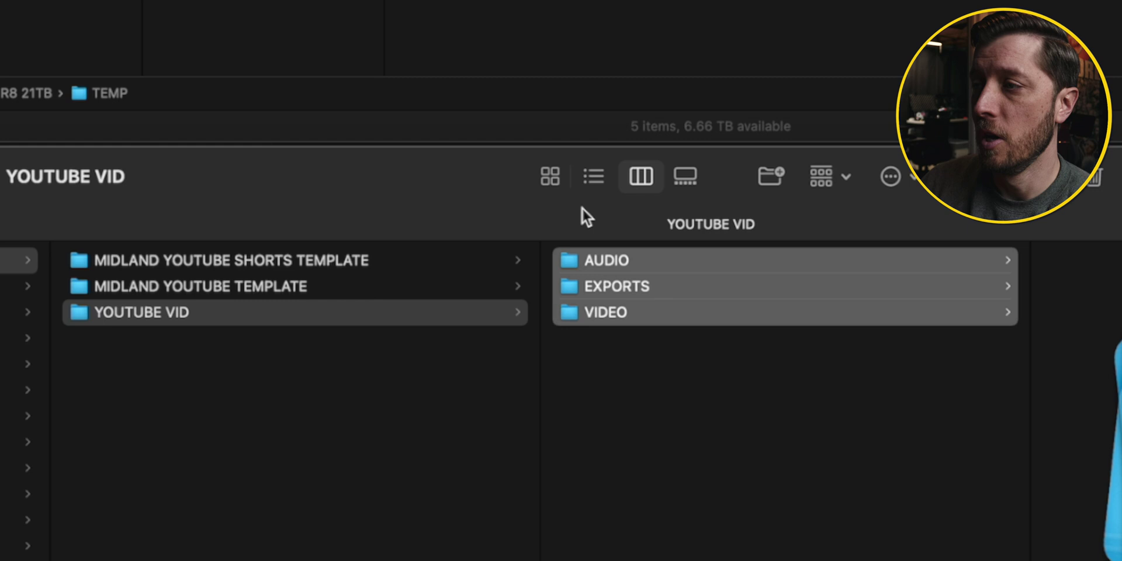
pyautogui.press('super+BackSpace')
# Step: Copy the five MIDLAND YOUTUBE TEMPLATE folders into the empty YOUTUBE VID folder
pyautogui.click(270, 287)
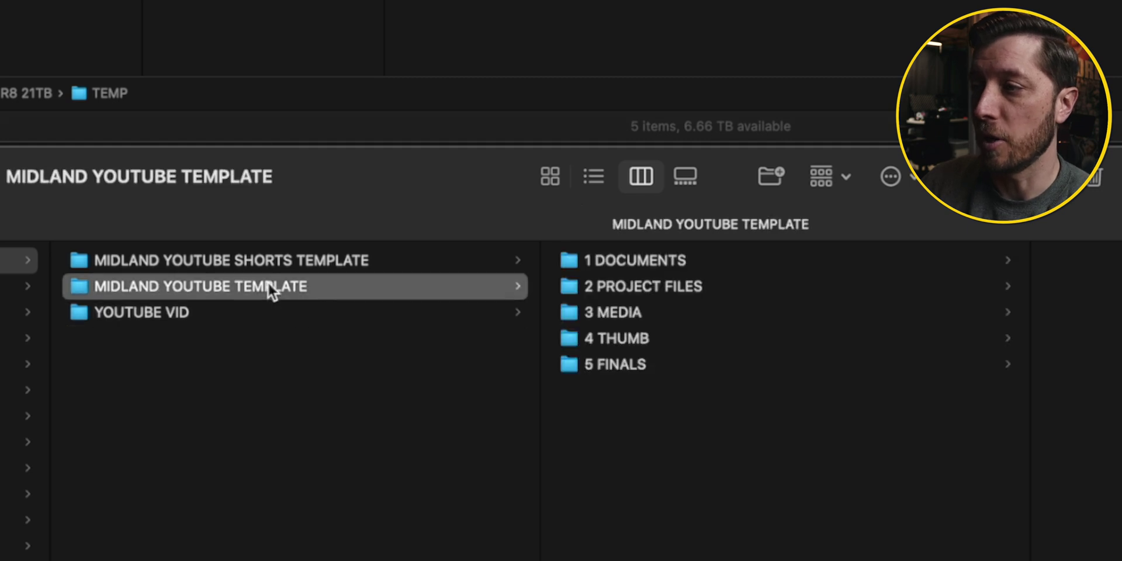
pyautogui.moveTo(610, 398); pyautogui.dragTo(568, 238)
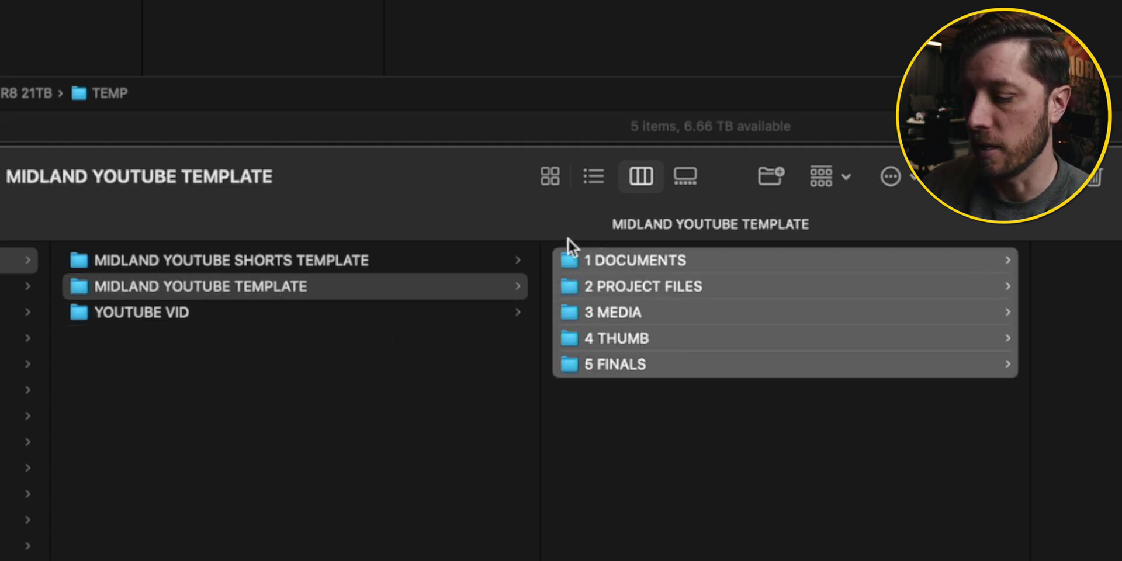
pyautogui.click(264, 316)
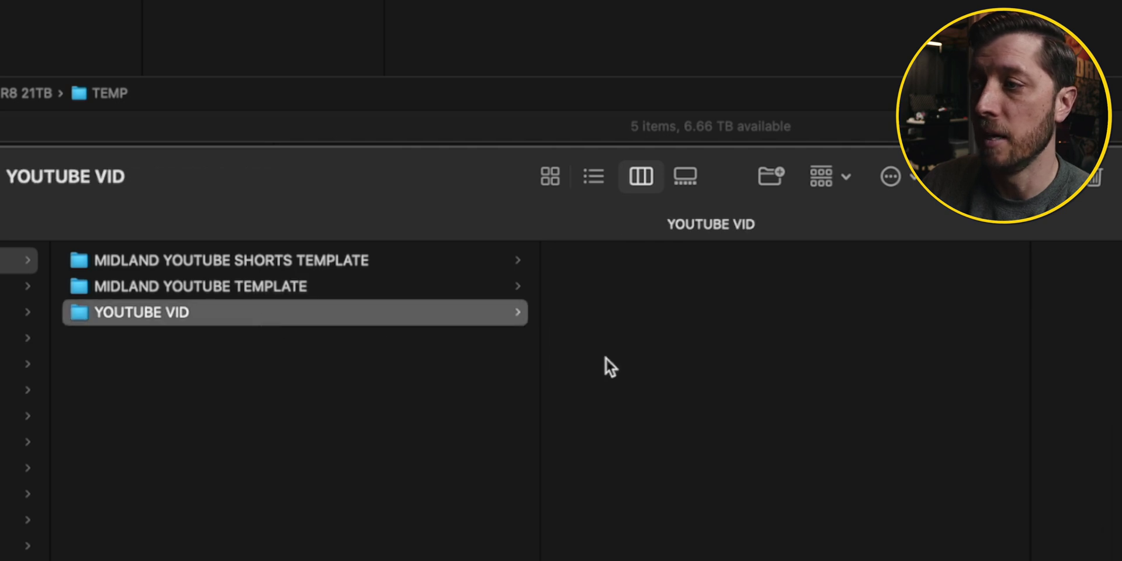
pyautogui.press('super+v')
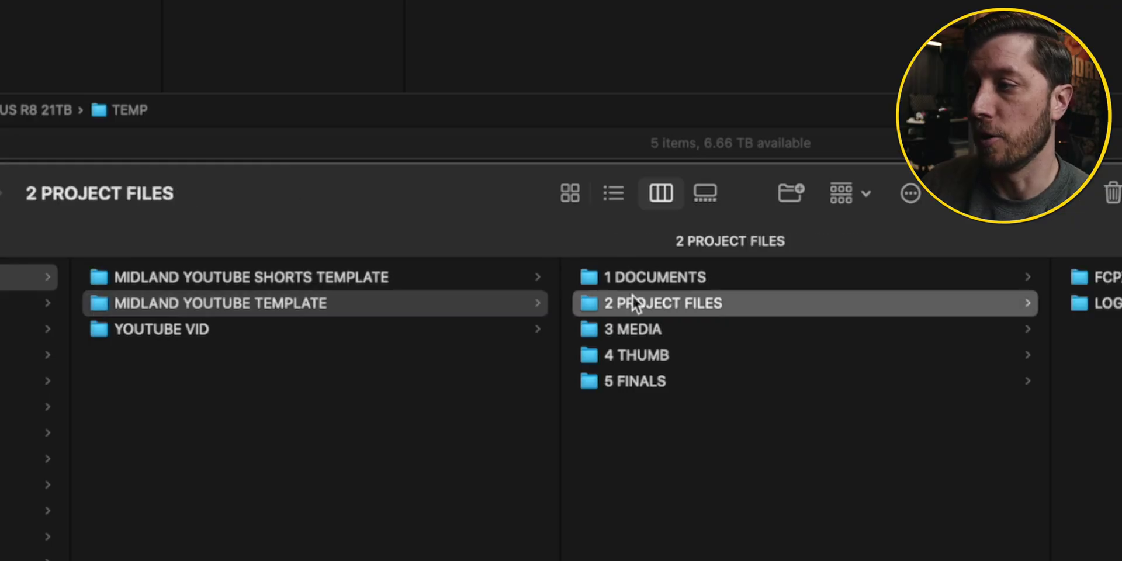
# Step: Rename FCPX LIBRARY TEMPLATE in 2 PROJECT FILES > FCPX to 155 YOUTUBE VID and open it
pyautogui.click(1087, 272)
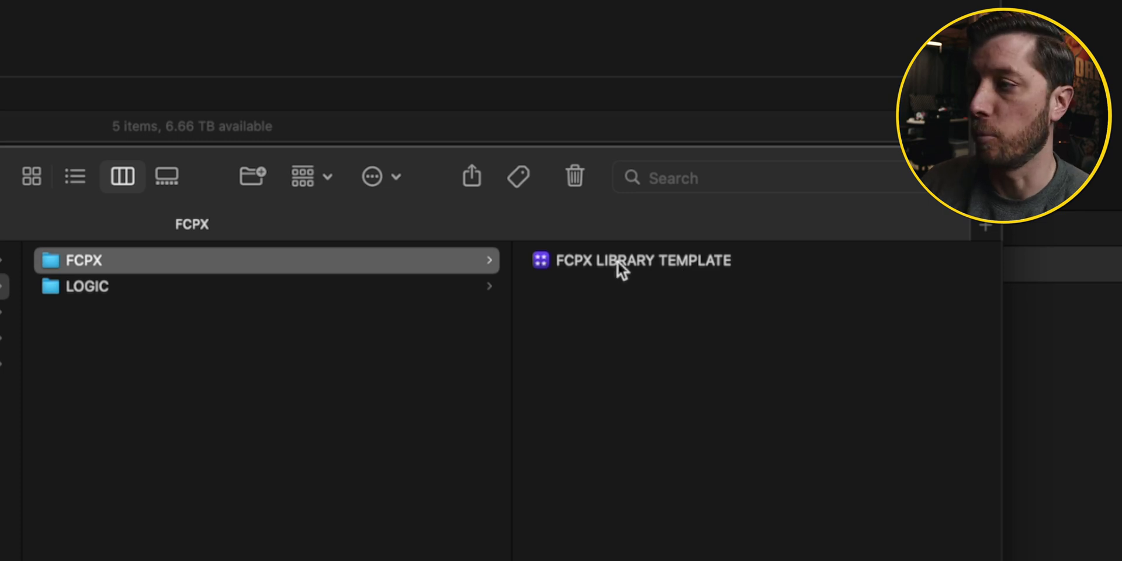
pyautogui.click(581, 257)
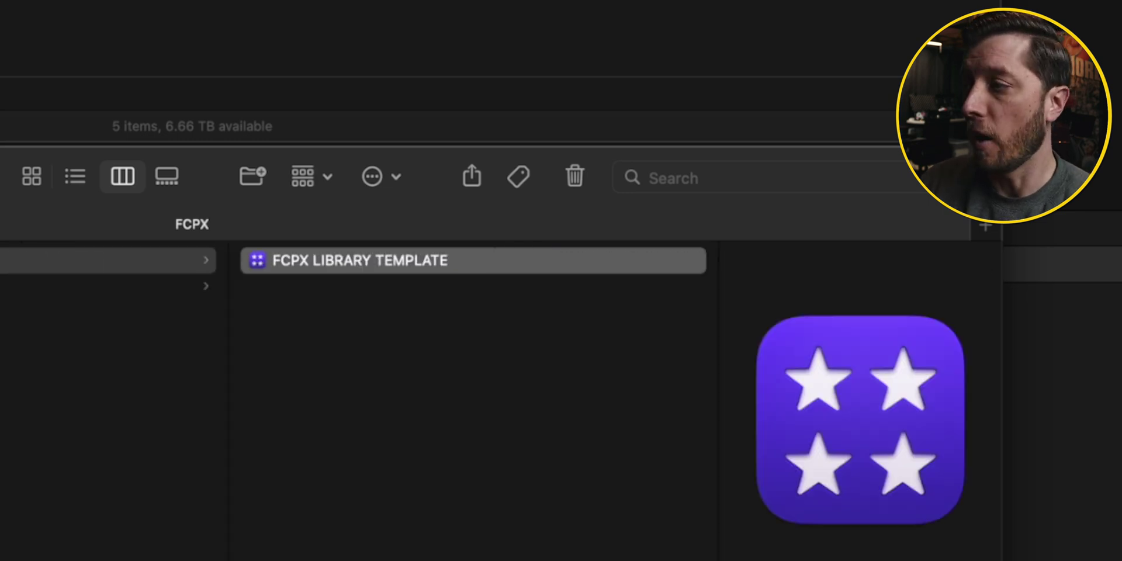
pyautogui.click(394, 260)
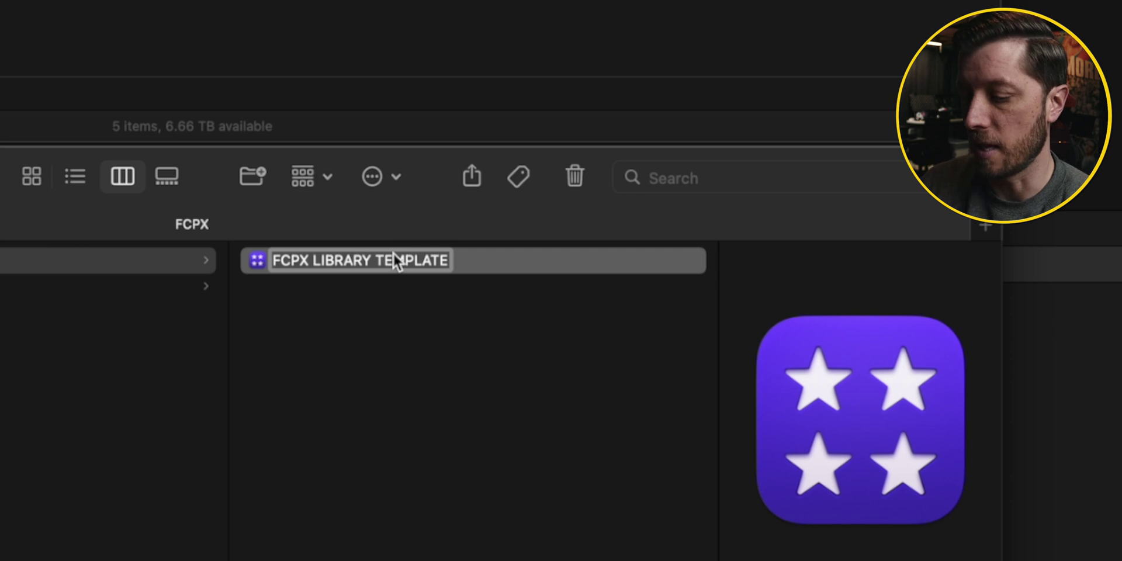
pyautogui.write('155 YOUTUBE VID')
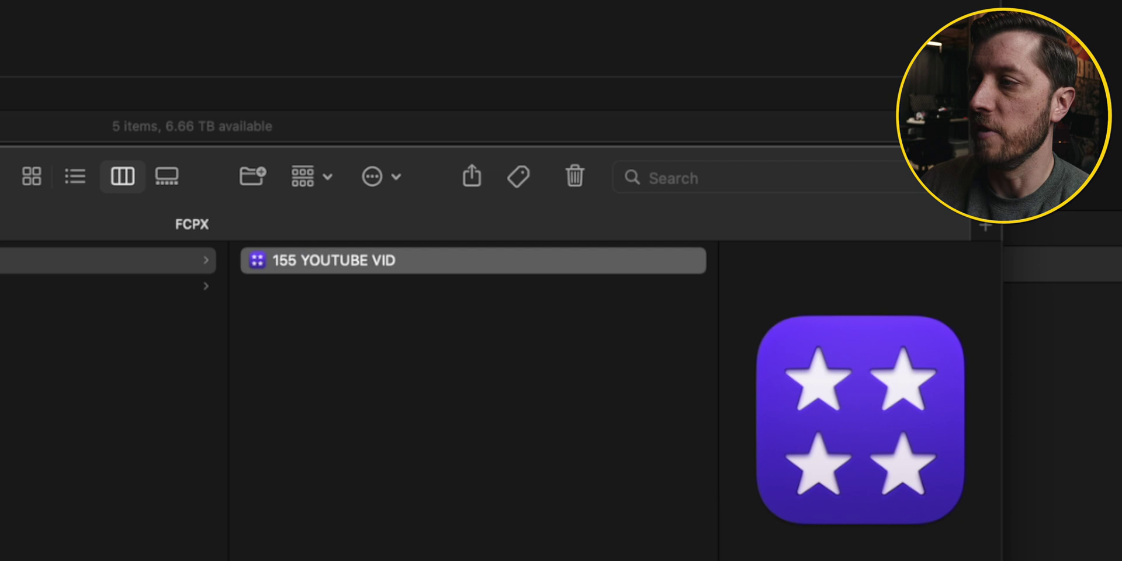
pyautogui.doubleClick(259, 265)
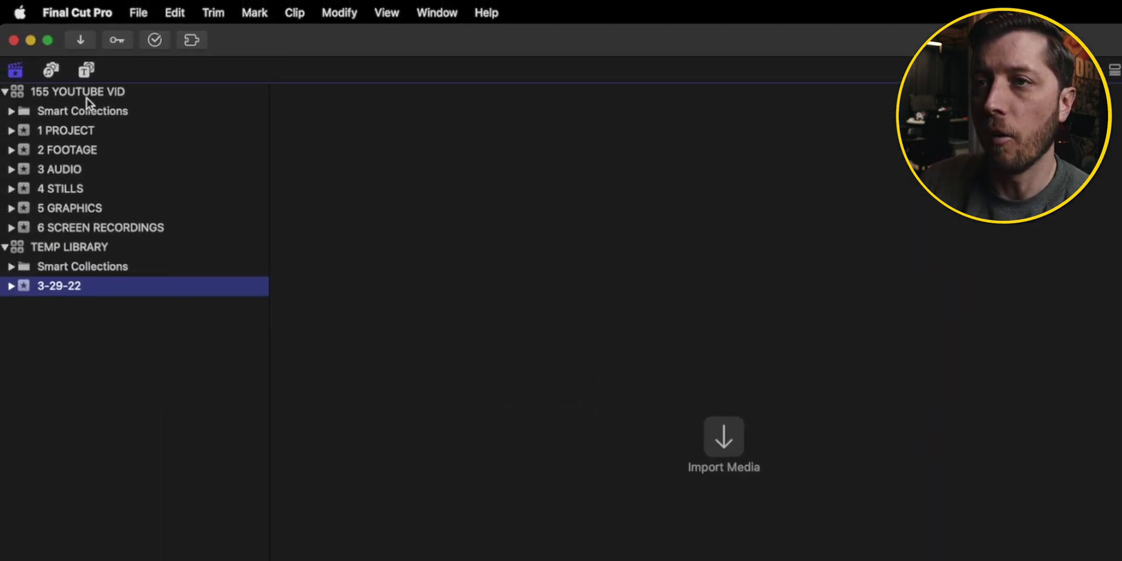
# Step: Expand events 1 PROJECT through 6 SCREEN RECORDINGS plus MUSIC and SOUND FX, then show 1 PROJECT's projects
pyautogui.click(11, 130)
pyautogui.click(11, 208)
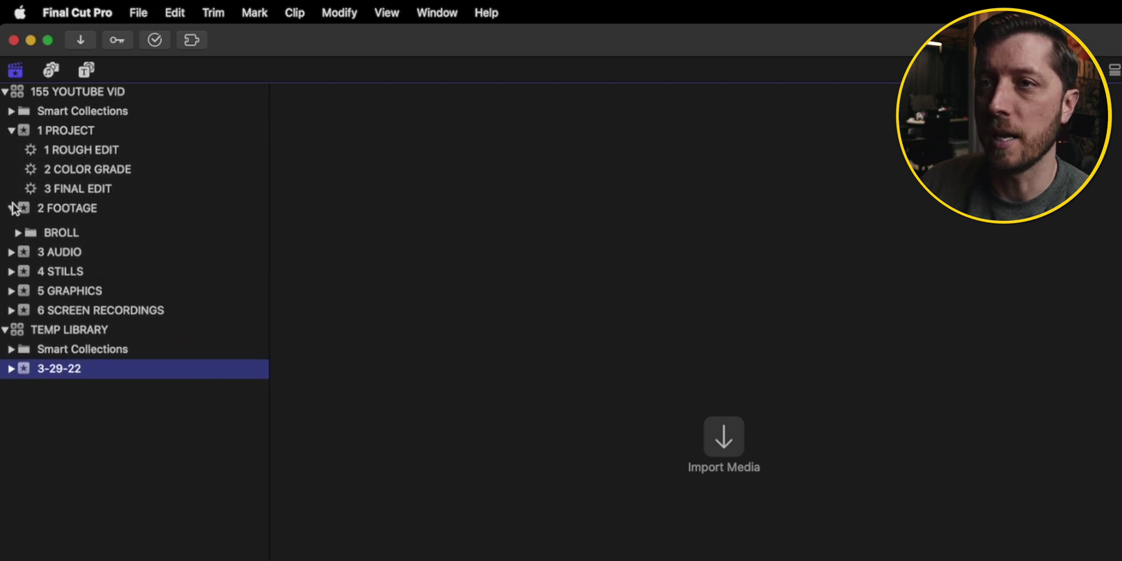
pyautogui.click(11, 305)
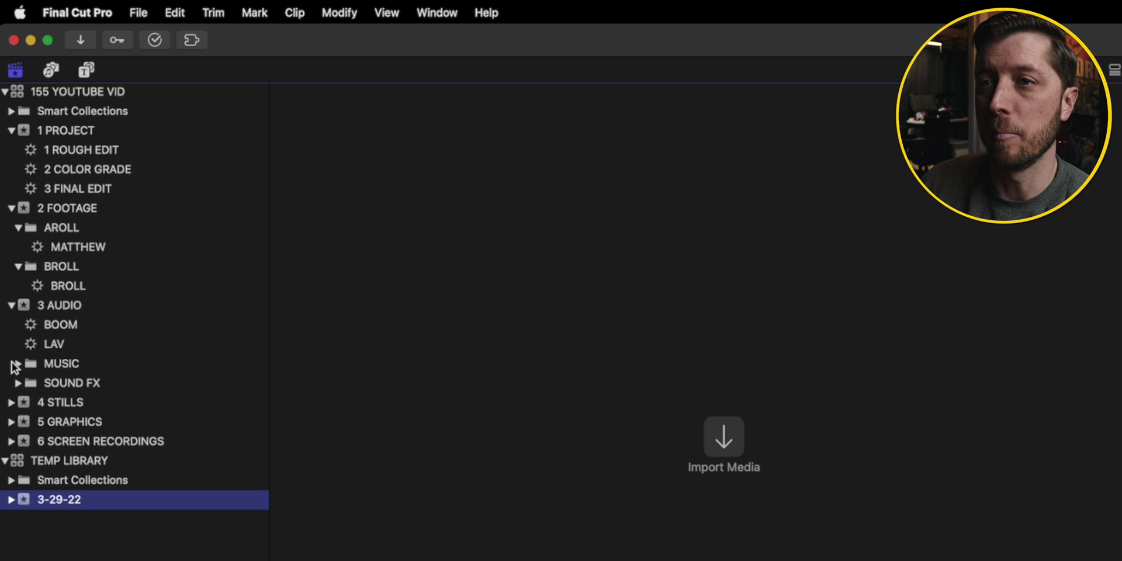
pyautogui.click(15, 366)
pyautogui.click(19, 364)
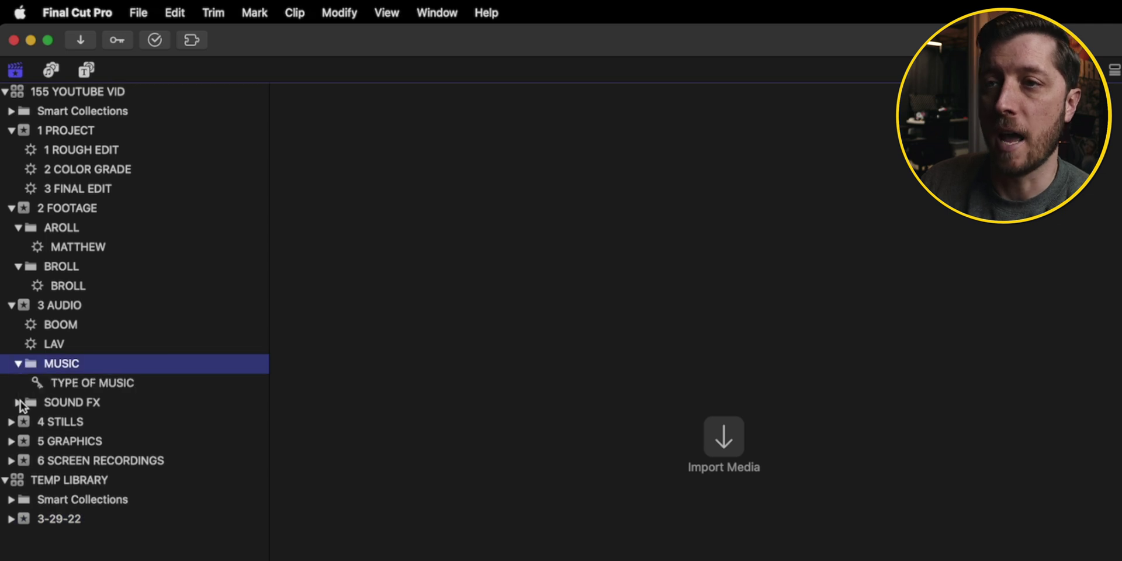
pyautogui.click(18, 403)
pyautogui.click(11, 440)
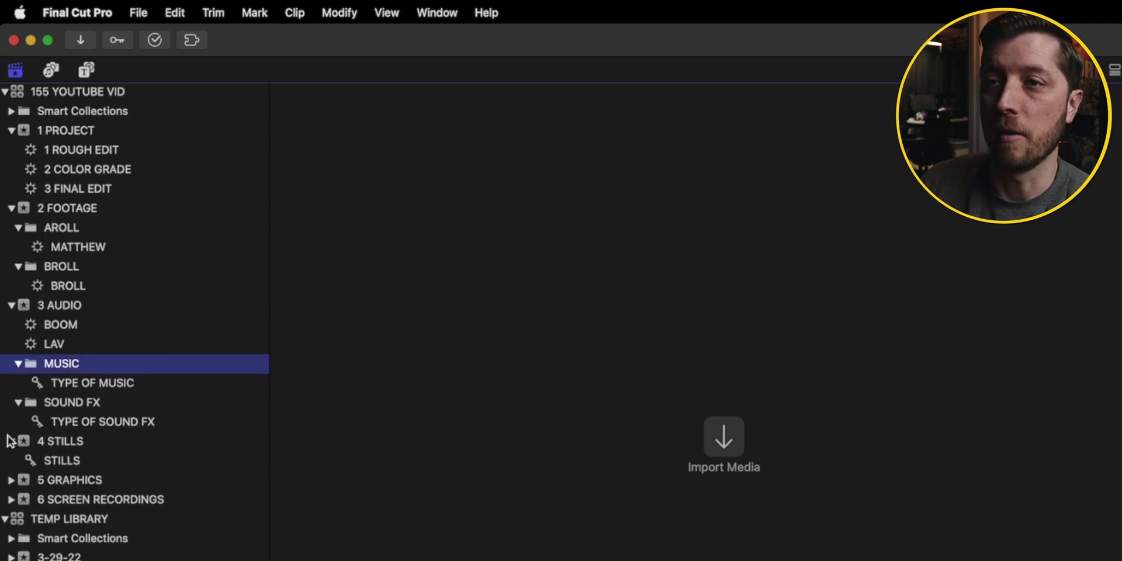
pyautogui.click(10, 480)
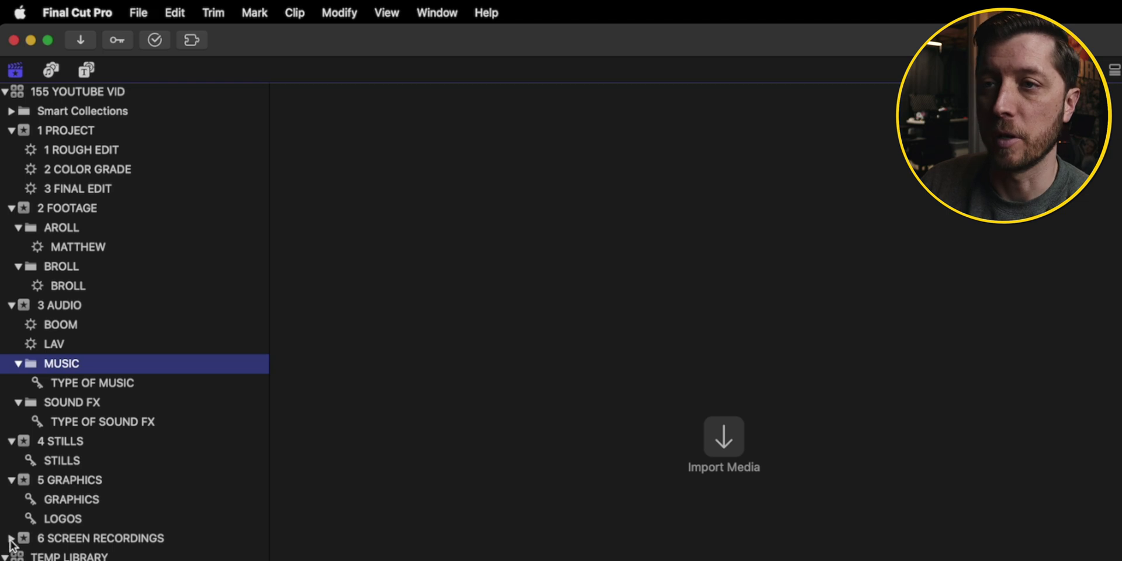
pyautogui.click(11, 538)
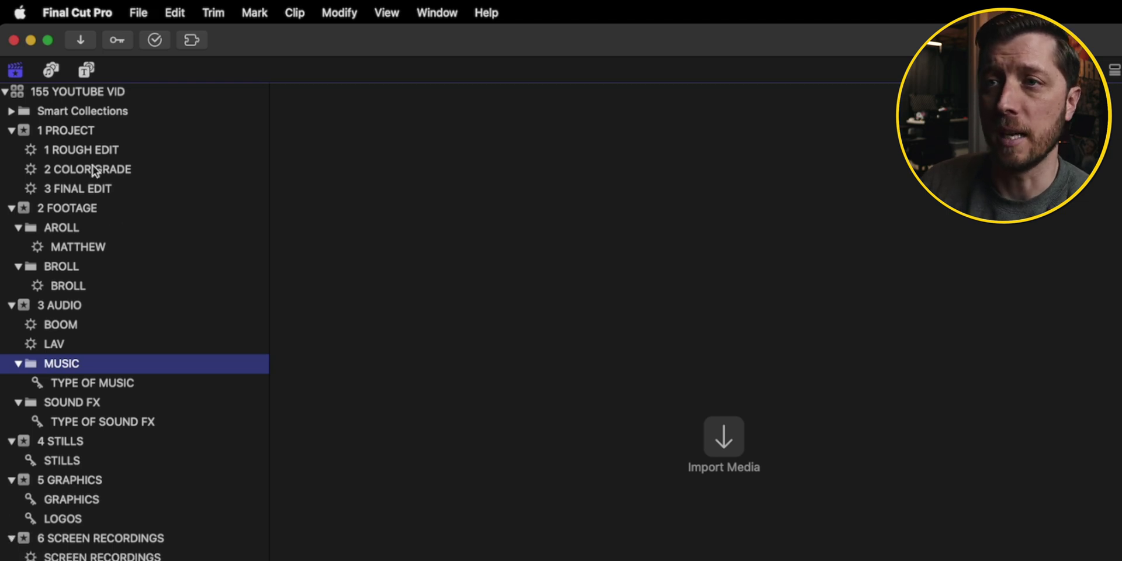
pyautogui.click(80, 130)
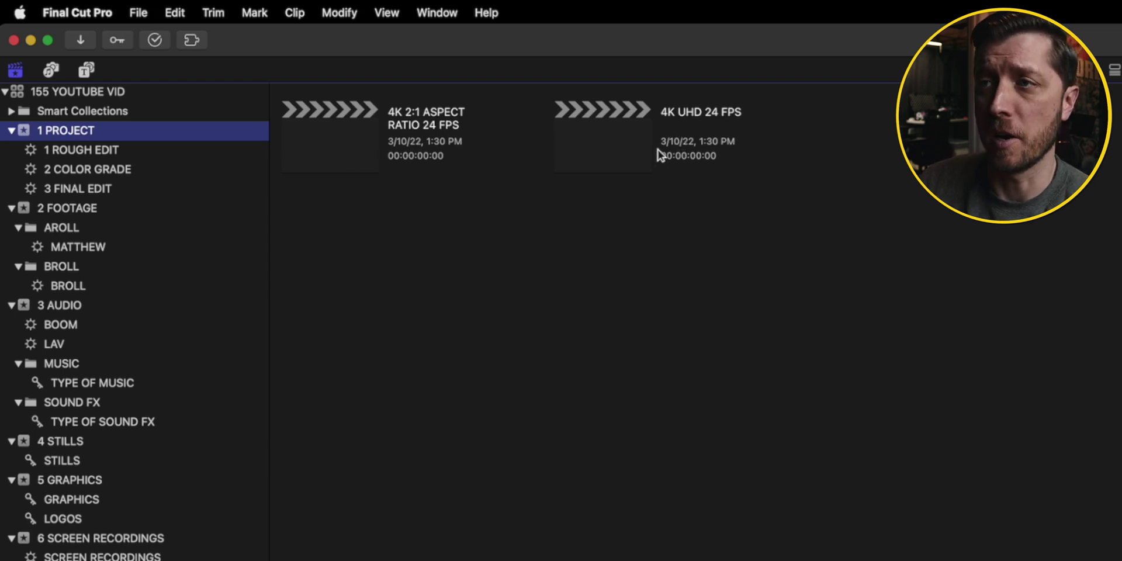
pyautogui.click(329, 140)
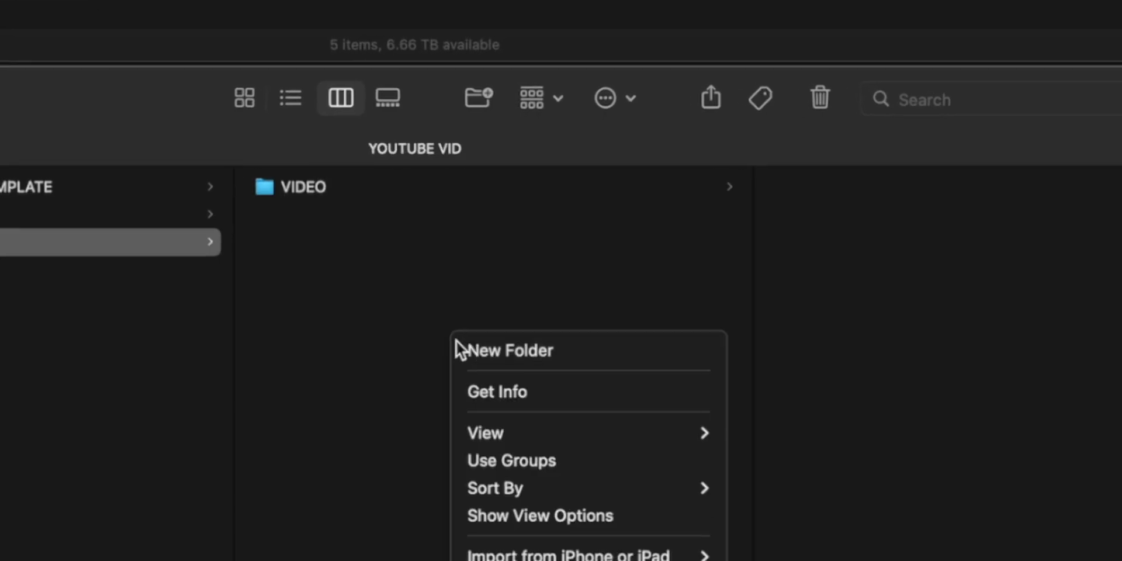
# Step: Name the new folder in YOUTUBE VID VIDEO and add a second subfolder named AUDIO
pyautogui.click(474, 349)
pyautogui.write('AUDIO')
pyautogui.press('Return')
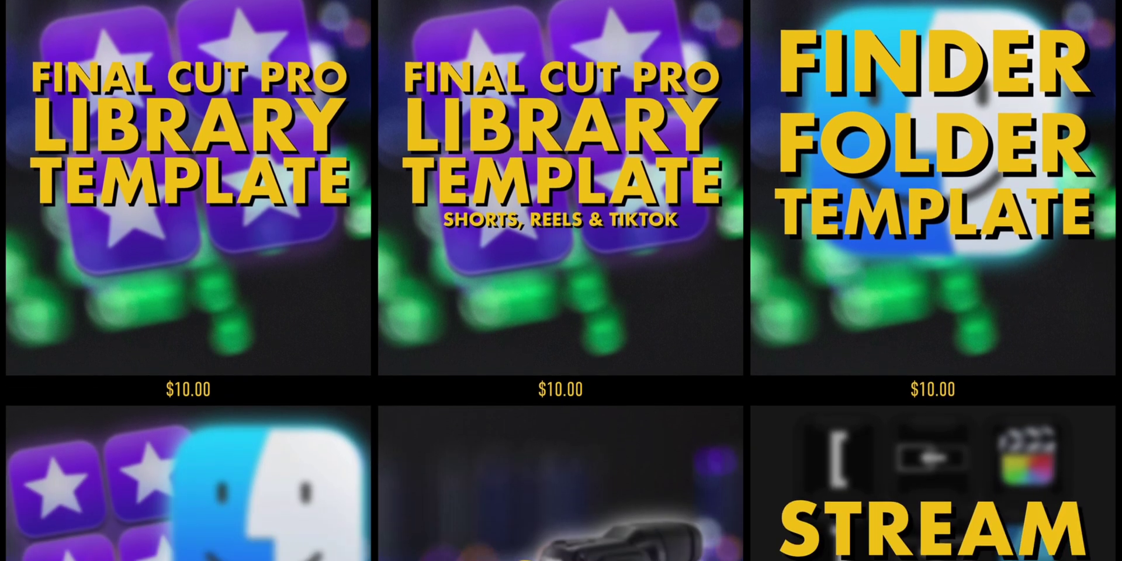
pyautogui.scroll(-3, 561, 280)
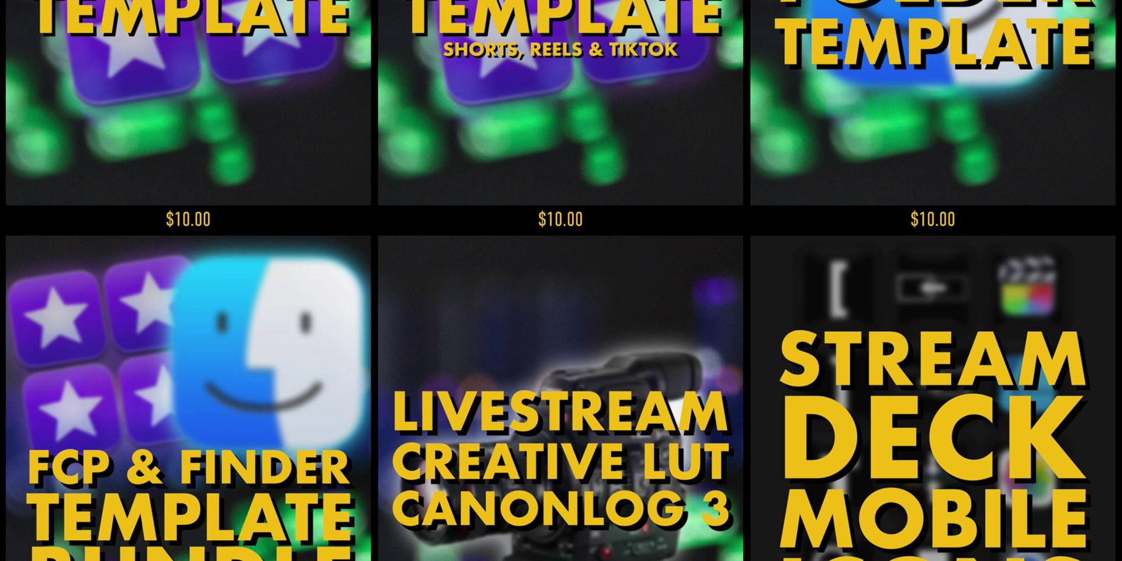